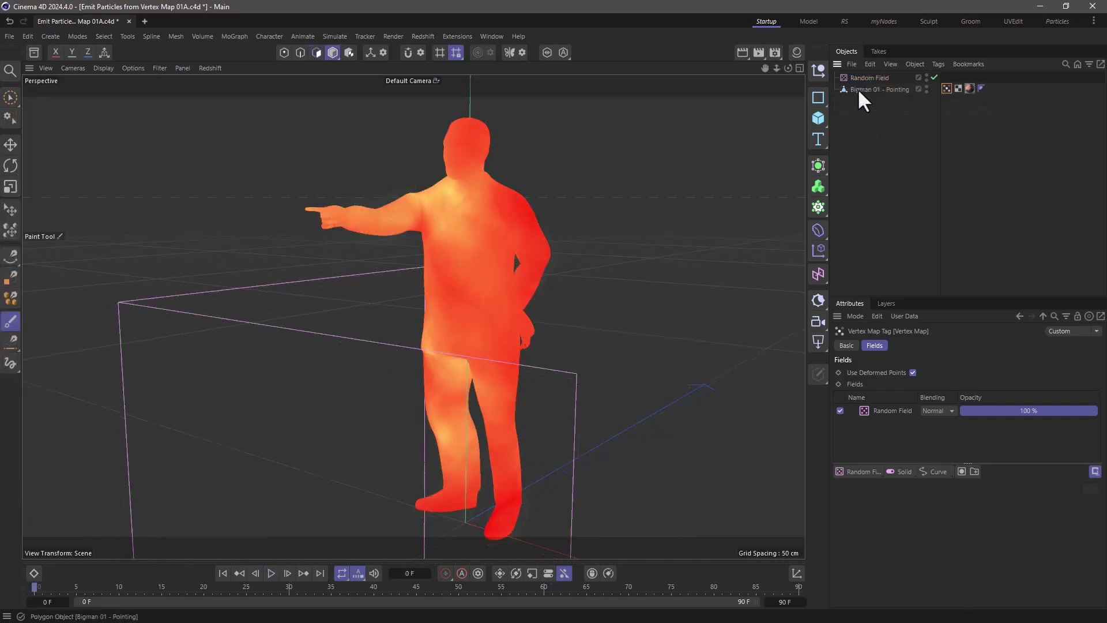
Inspect the Bigman 01 - Pointing mesh density using a display mode with lines, and restore the plain shaded display
{"action": "left_click", "coordinate": [856, 89]}
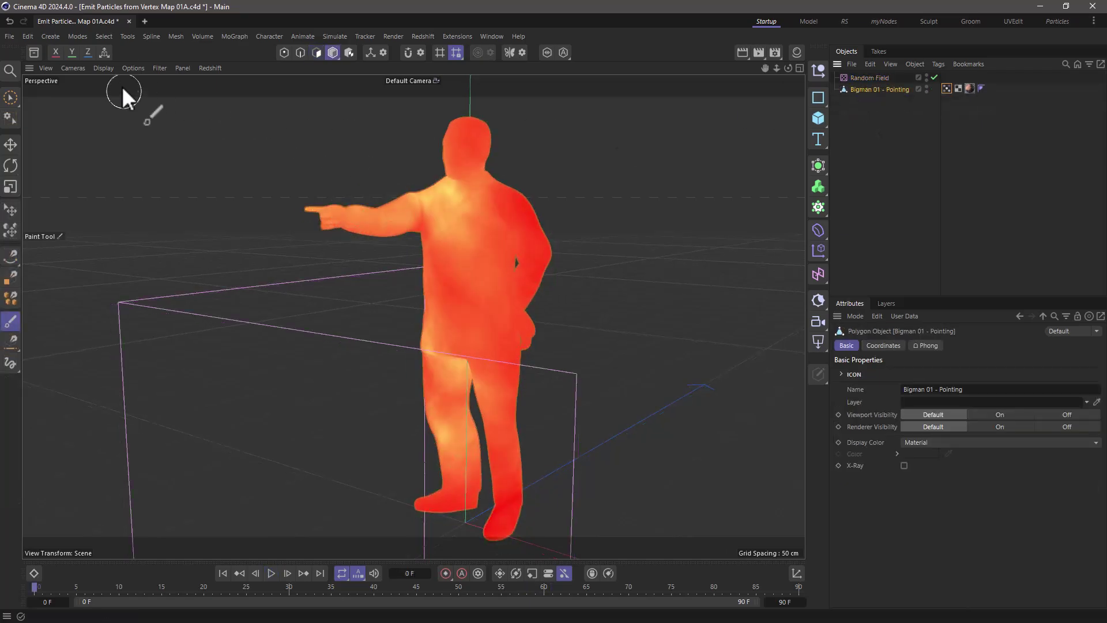
{"action": "left_click", "coordinate": [102, 68]}
{"action": "left_click", "coordinate": [112, 116]}
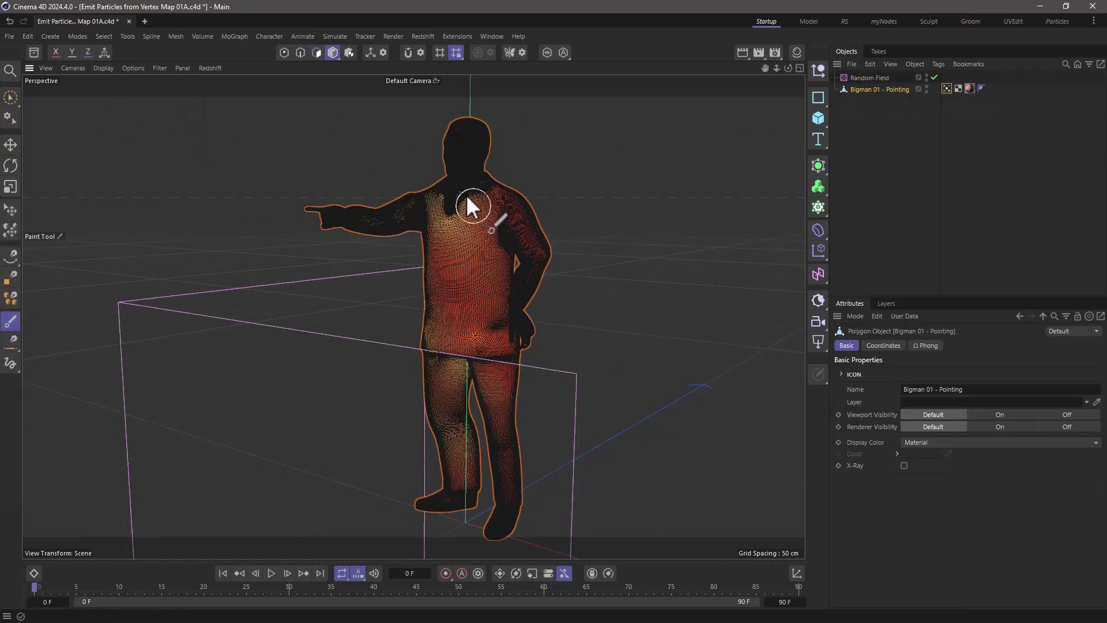
{"action": "right_click_drag", "start_coordinate": [466, 197], "coordinate": [513, 201], "text": "alt"}
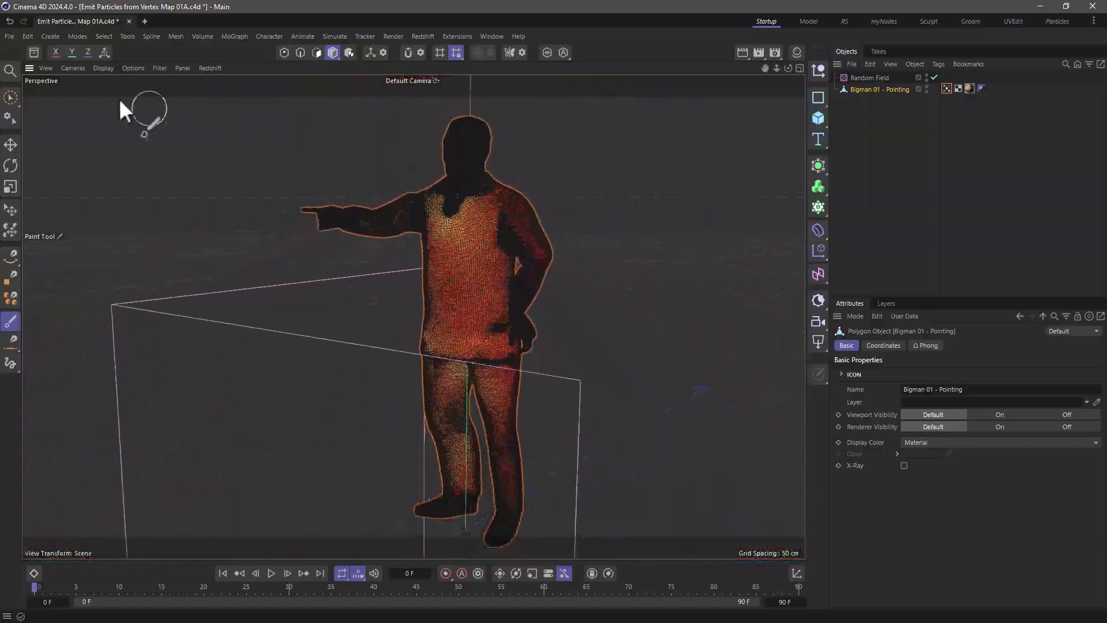
{"action": "left_click", "coordinate": [102, 68]}
{"action": "left_click", "coordinate": [113, 101]}
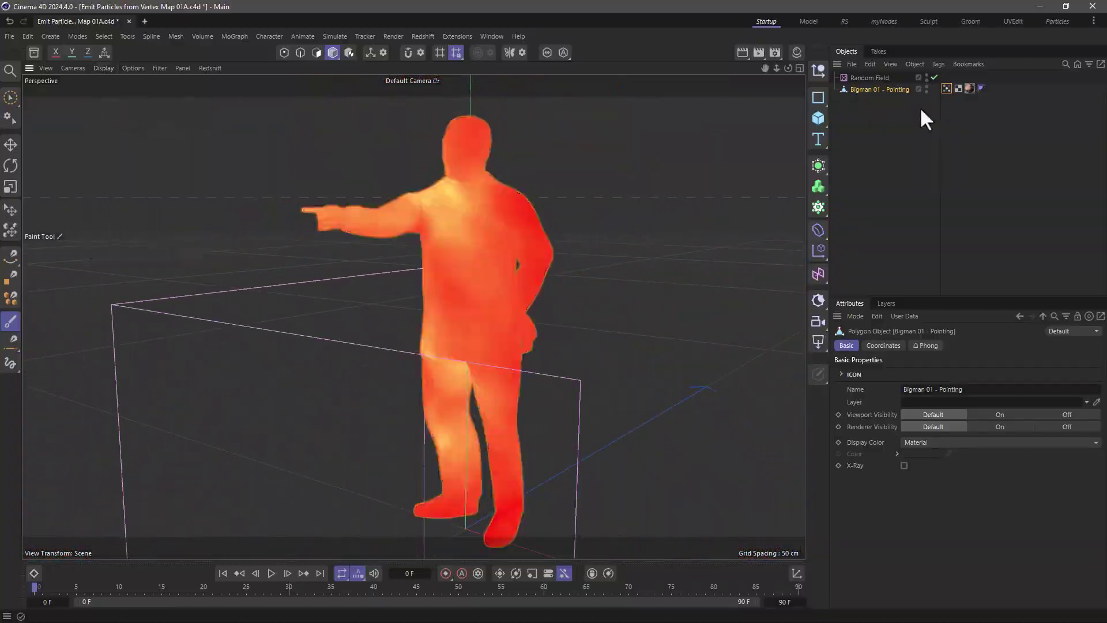
Select the Random Field layer of the figure's Vertex Map tag, play the animation and rewind to the first frame
{"action": "left_click", "coordinate": [945, 87]}
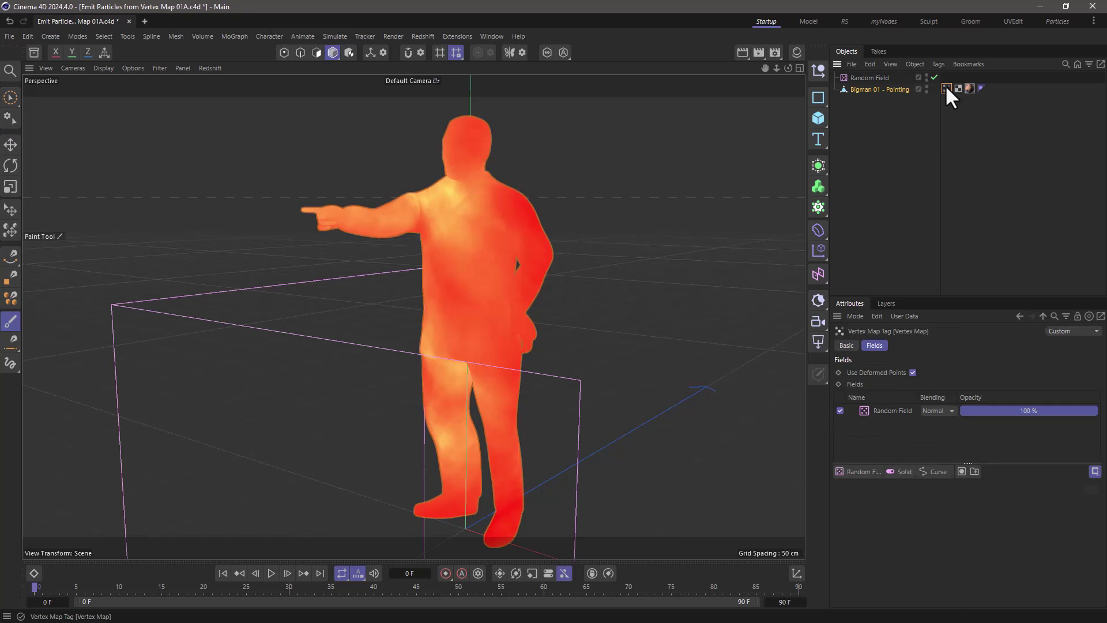
{"action": "left_click", "coordinate": [878, 410]}
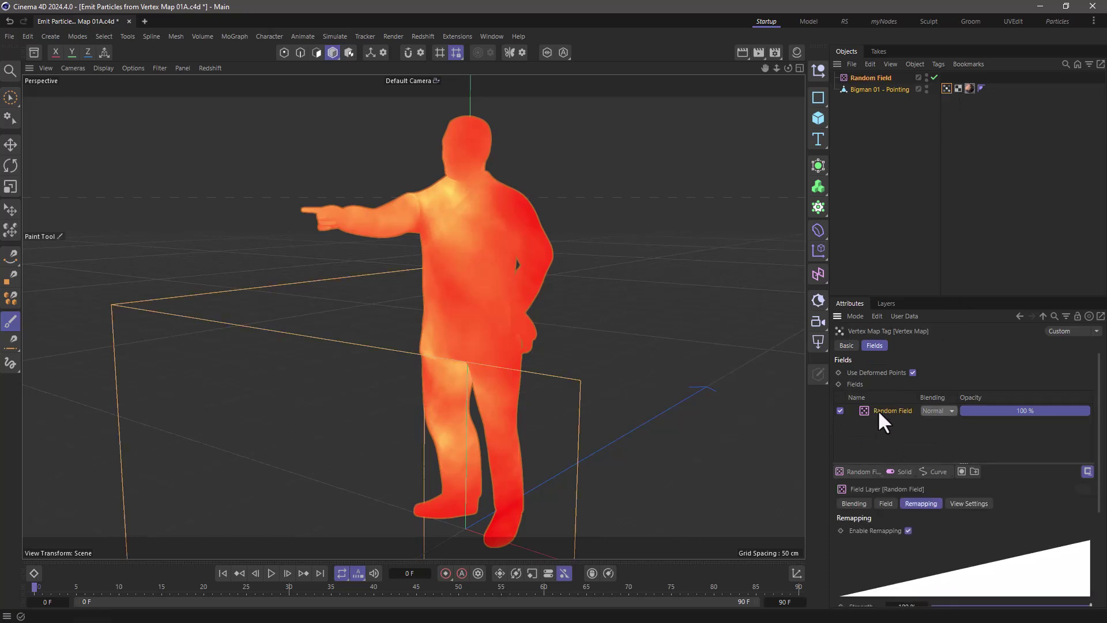
{"action": "left_click", "coordinate": [271, 572]}
{"action": "left_click", "coordinate": [269, 573]}
{"action": "left_click", "coordinate": [222, 572]}
Review the Random Field's remapping and noise settings, including animation speed, and replay the animated vertex map
{"action": "scroll", "coordinate": [1015, 495], "scroll_direction": "down", "scroll_amount": 5}
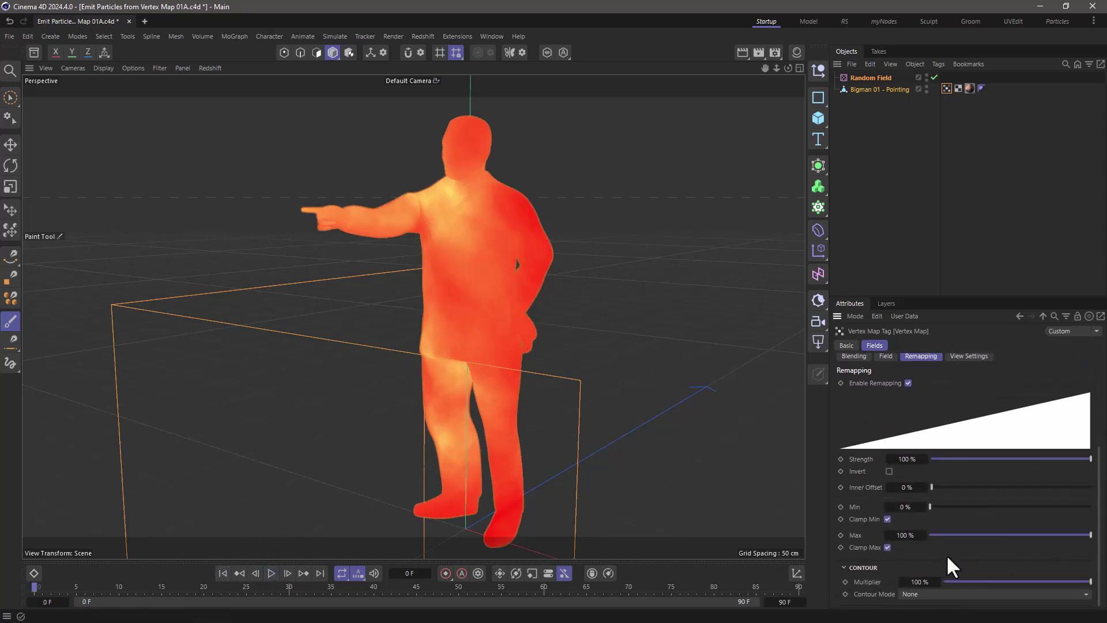
{"action": "left_click", "coordinate": [884, 356]}
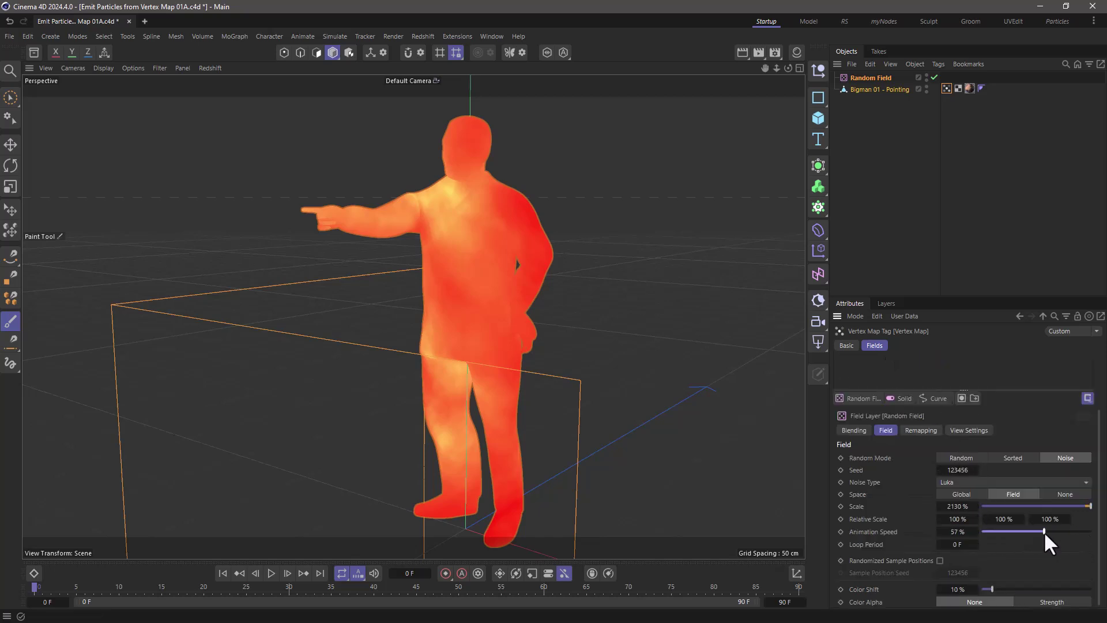
{"action": "left_click", "coordinate": [271, 573]}
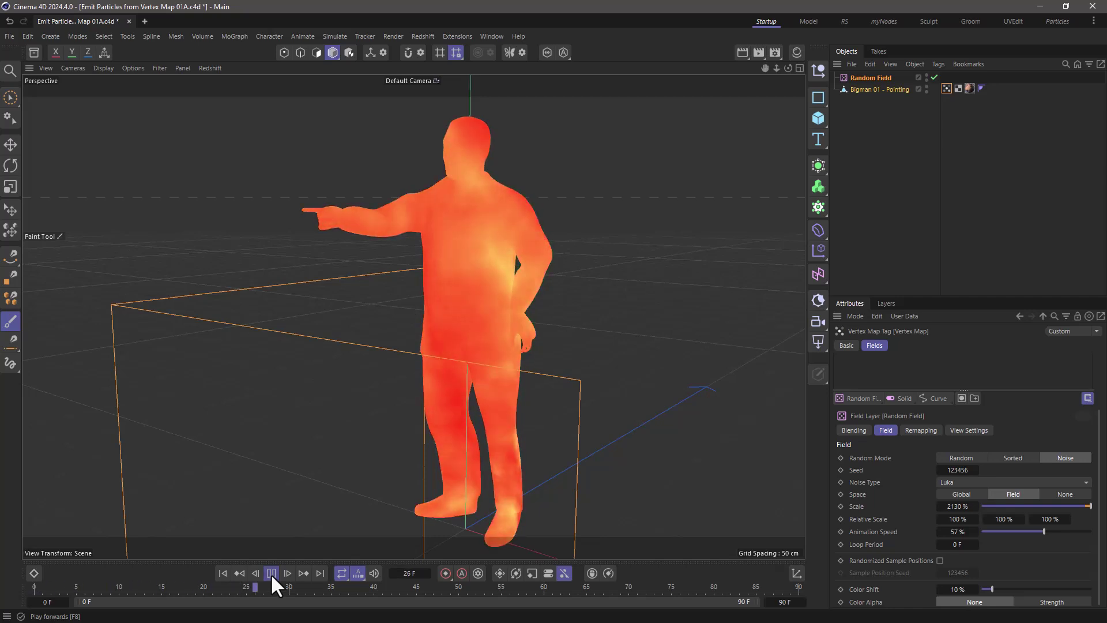
{"action": "left_click", "coordinate": [271, 573]}
{"action": "left_click", "coordinate": [223, 572]}
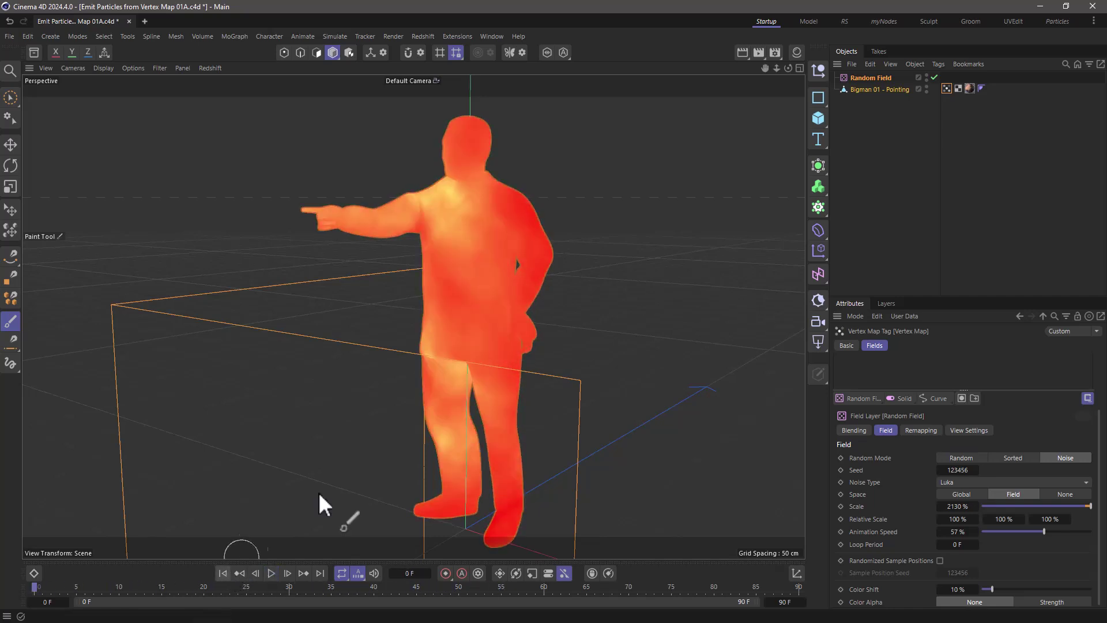
Add a Mesh Emitter that emits from Bigman 01 - Pointing, preview it and rewind to the first frame
{"action": "left_click", "coordinate": [855, 90]}
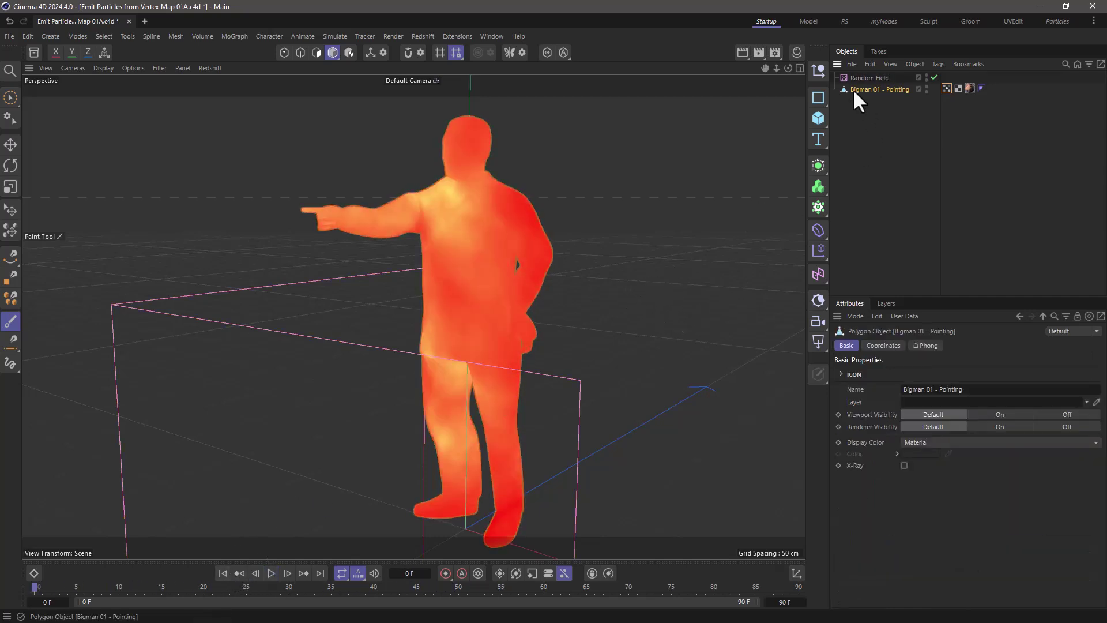
{"action": "left_click", "coordinate": [329, 37]}
{"action": "mouse_move", "coordinate": [347, 150]}
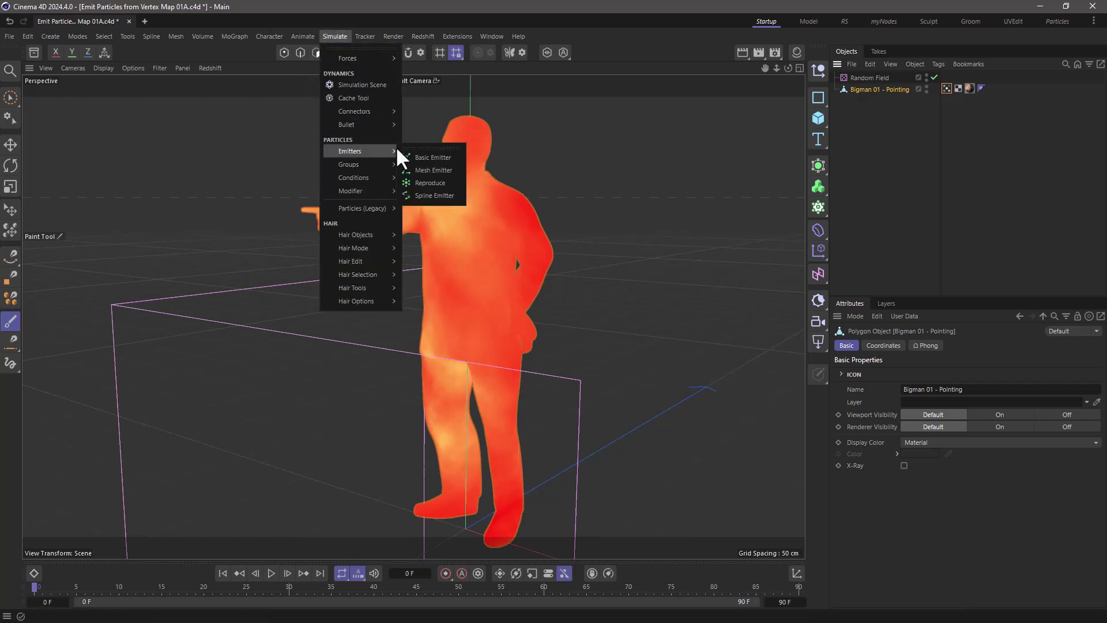
{"action": "left_click", "coordinate": [433, 170]}
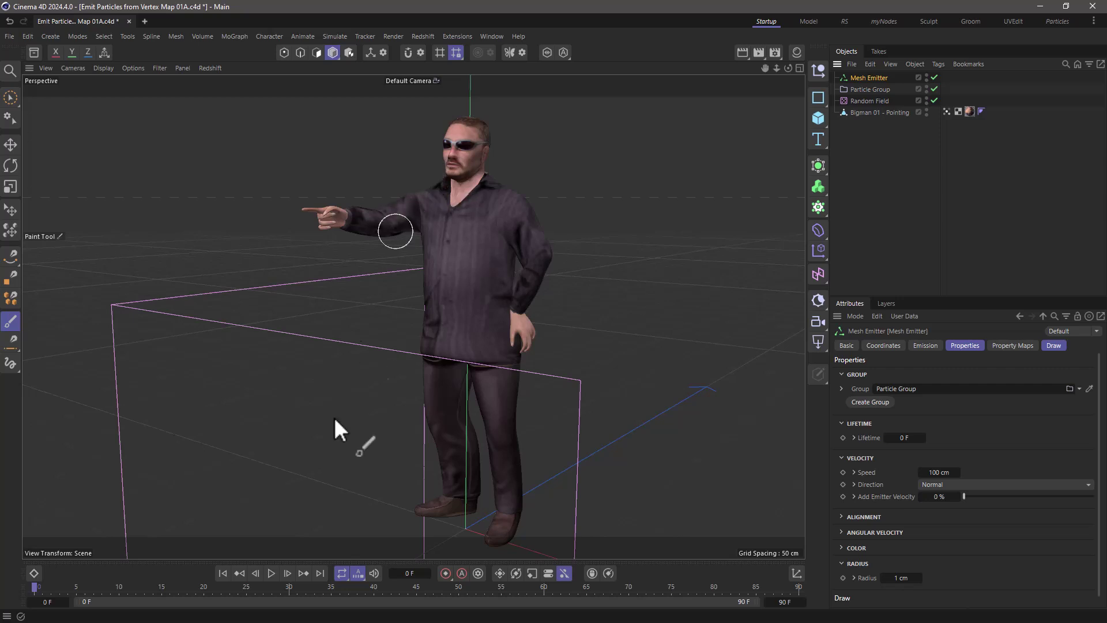
{"action": "left_click", "coordinate": [271, 572]}
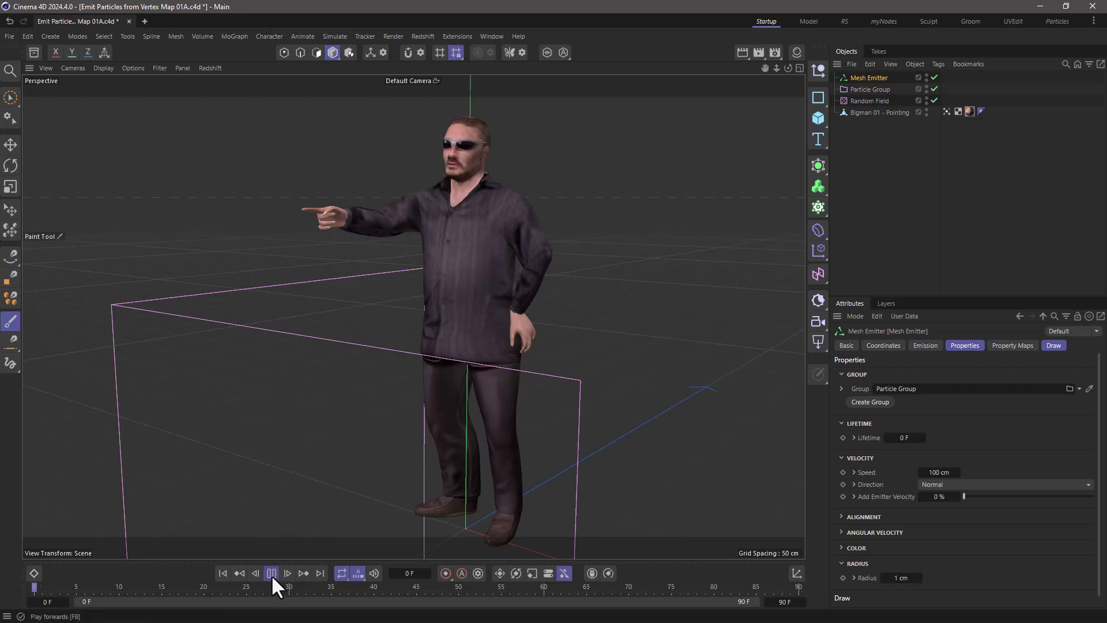
{"action": "left_click", "coordinate": [271, 574]}
{"action": "left_click", "coordinate": [222, 572]}
Set the Mesh Emitter's particle speed to 10 cm and its surface emission rate to 10000 per second
{"action": "left_click", "coordinate": [938, 472]}
{"action": "type", "text": "10"}
{"action": "key", "text": "Return"}
{"action": "left_click", "coordinate": [931, 343]}
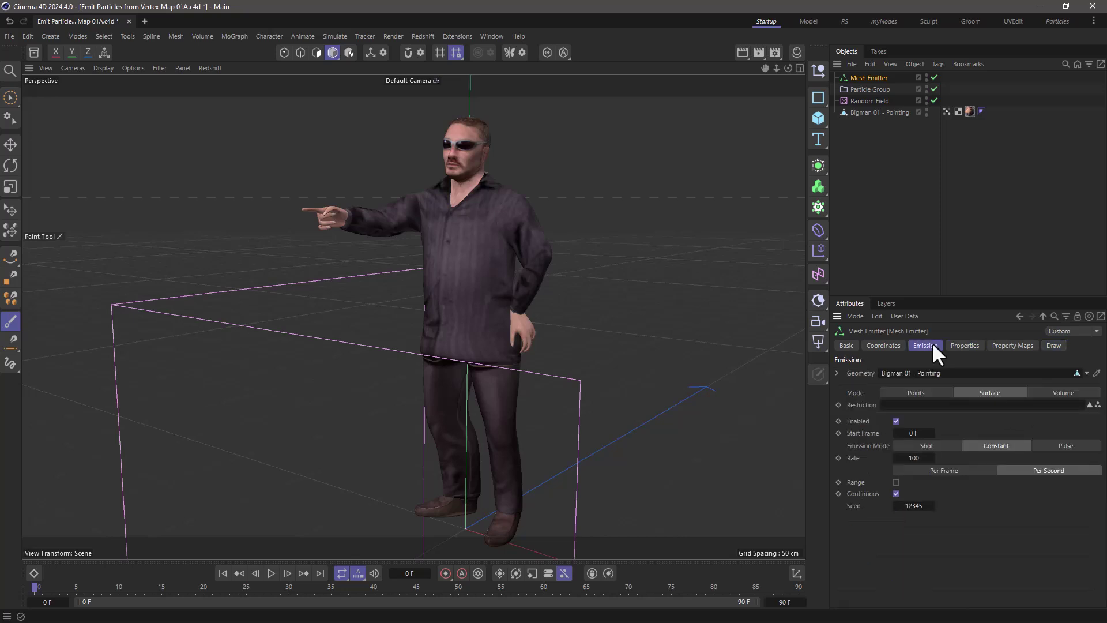
{"action": "double_click", "coordinate": [923, 459]}
{"action": "type", "text": "10000"}
{"action": "key", "text": "Return"}
{"action": "left_click", "coordinate": [270, 571]}
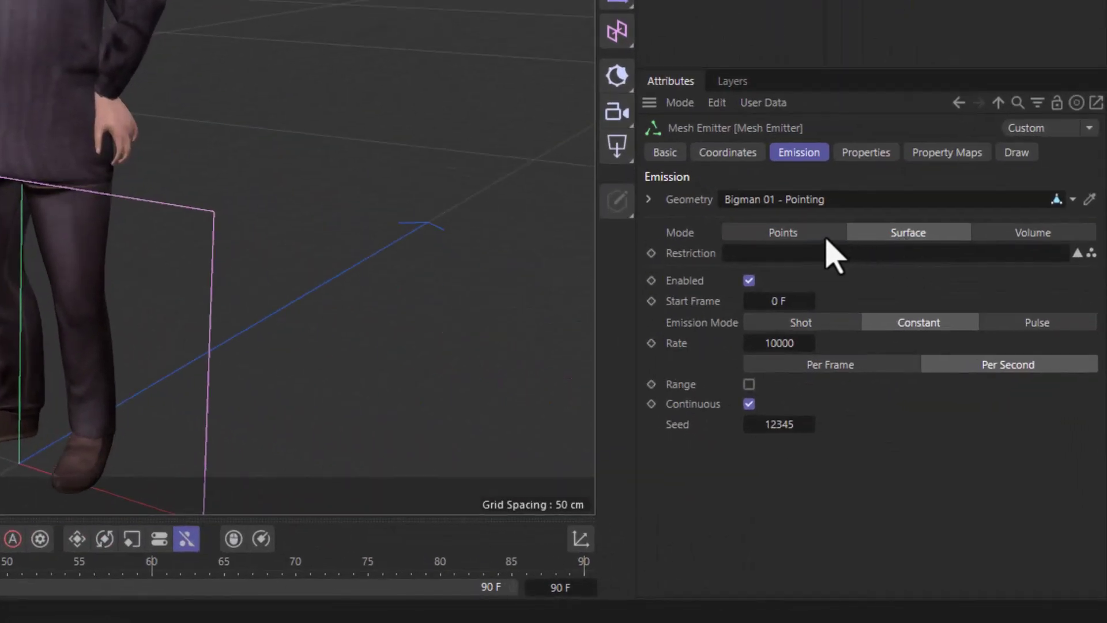
{"action": "left_click", "coordinate": [826, 238]}
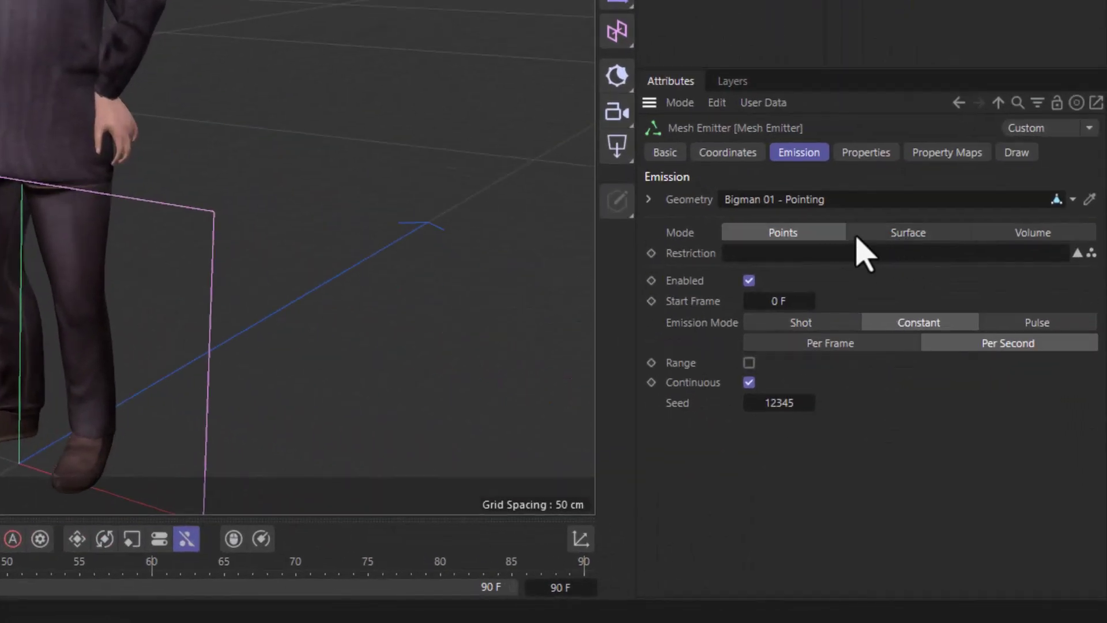
{"action": "left_click", "coordinate": [895, 234]}
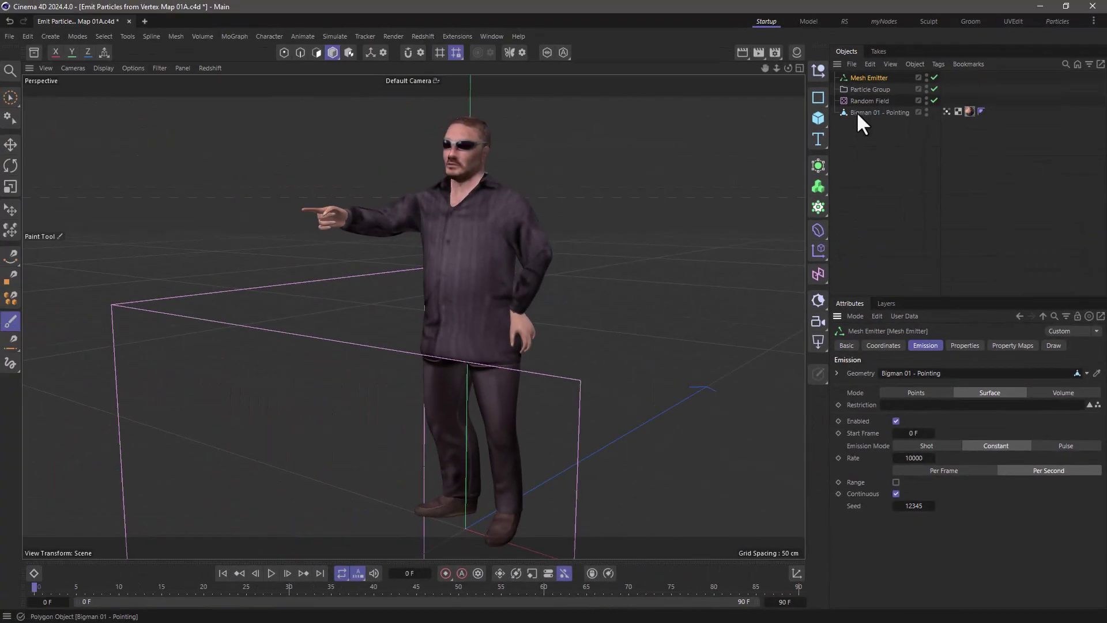
Add a Polygon Selection tag to Bigman 01 - Pointing and enable Use Transfer on it
{"action": "left_click", "coordinate": [857, 113]}
{"action": "right_click", "coordinate": [856, 112]}
{"action": "mouse_move", "coordinate": [895, 199]}
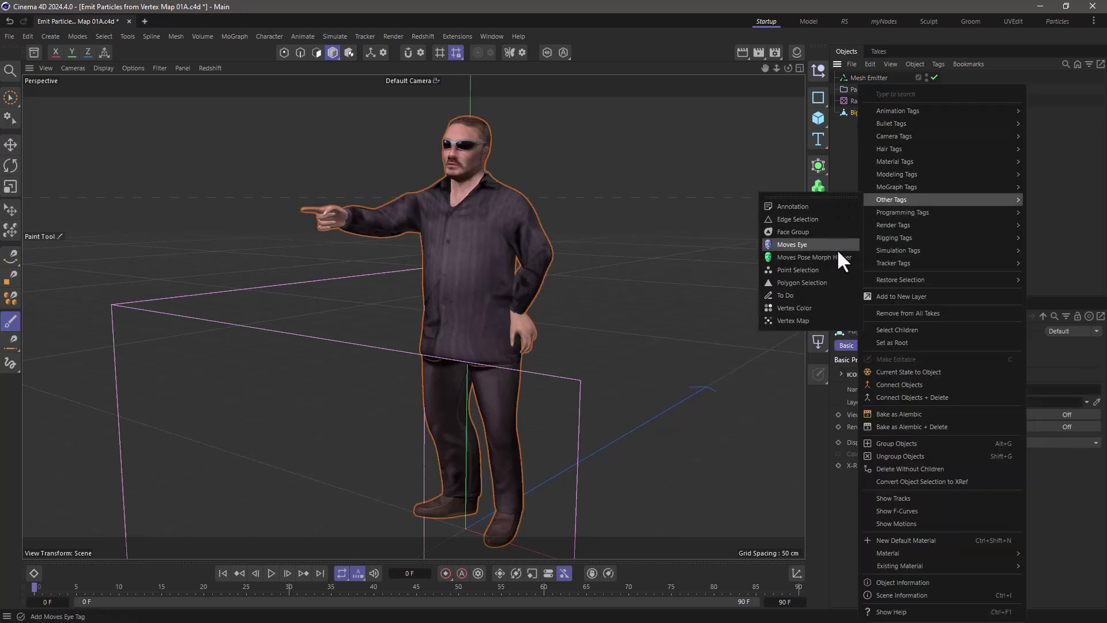
{"action": "left_click", "coordinate": [832, 281]}
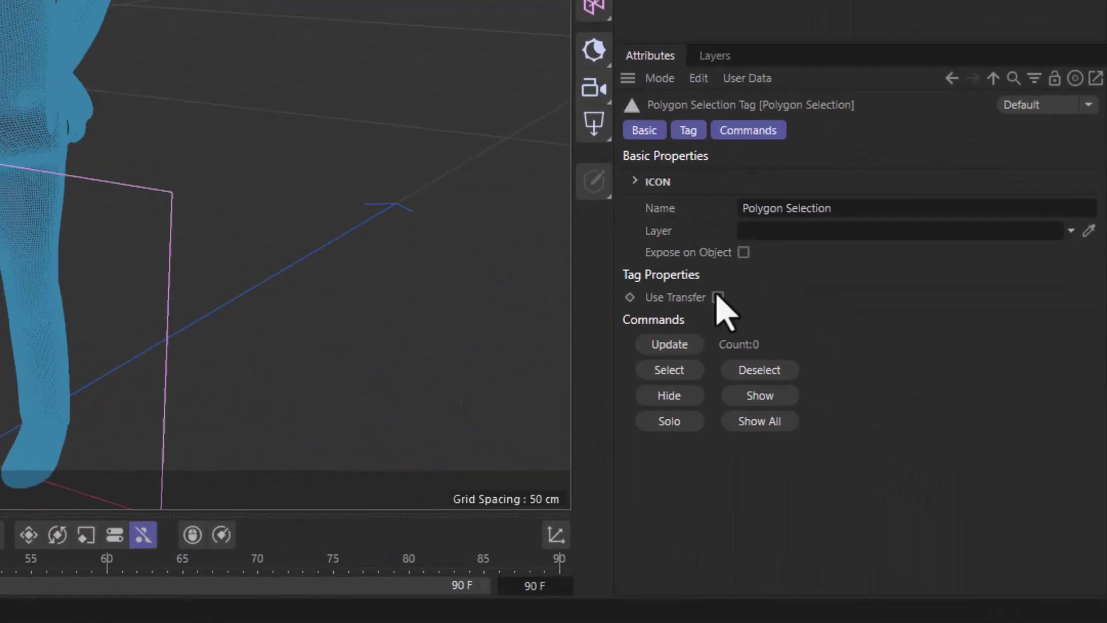
{"action": "left_click", "coordinate": [888, 439]}
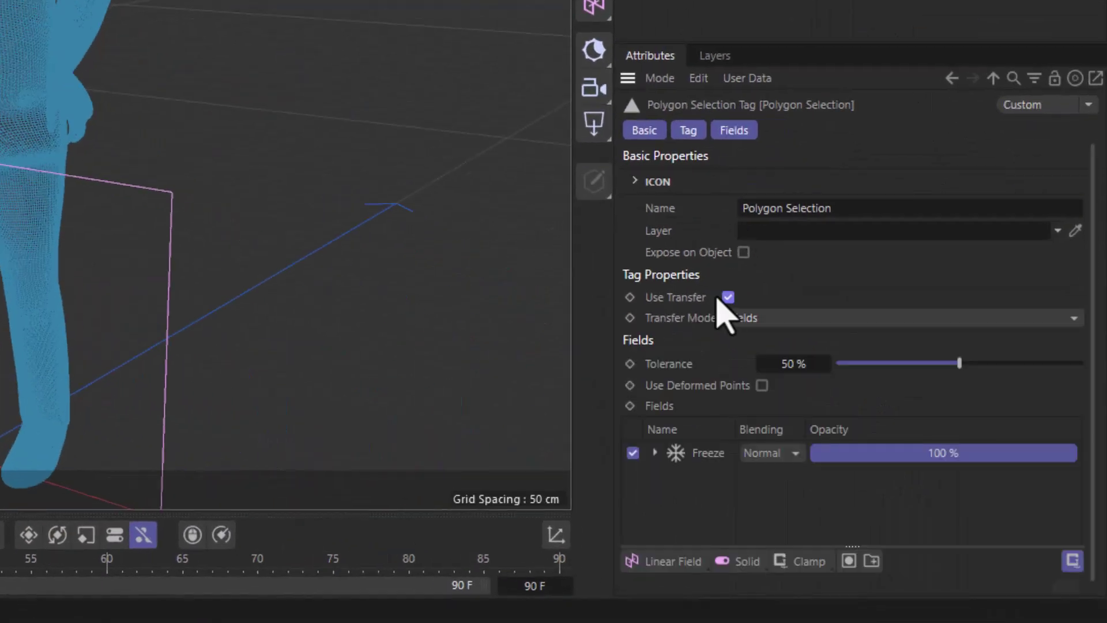
Replace the Freeze layer in the Polygon Selection tag's fields with the Vertex Map tag, and select the resulting polygons
{"action": "left_click", "coordinate": [713, 460]}
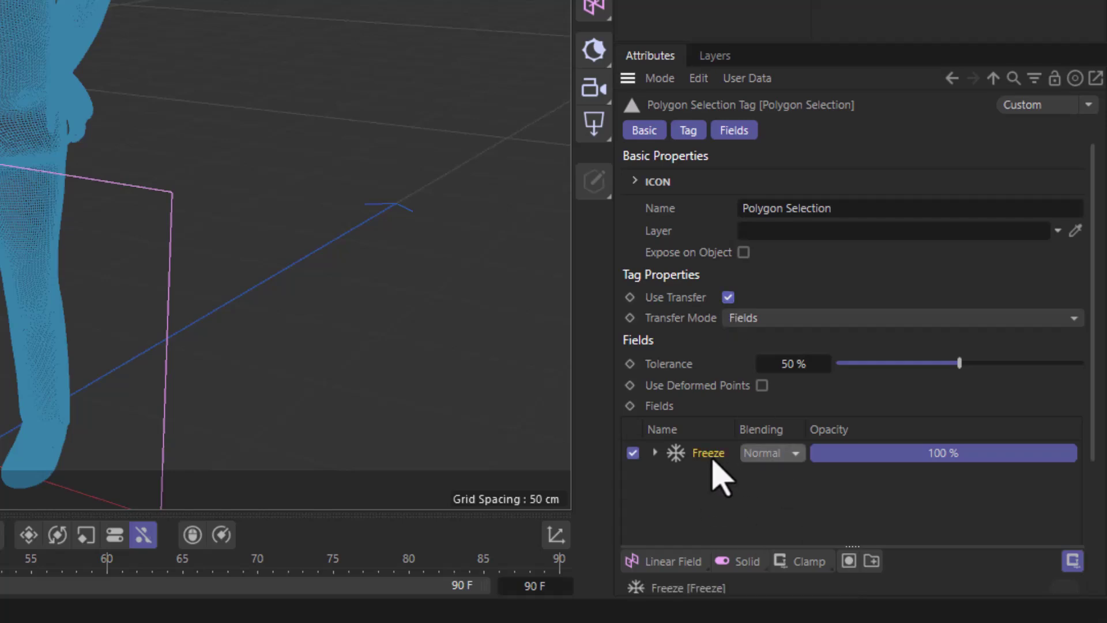
{"action": "key", "text": "Delete"}
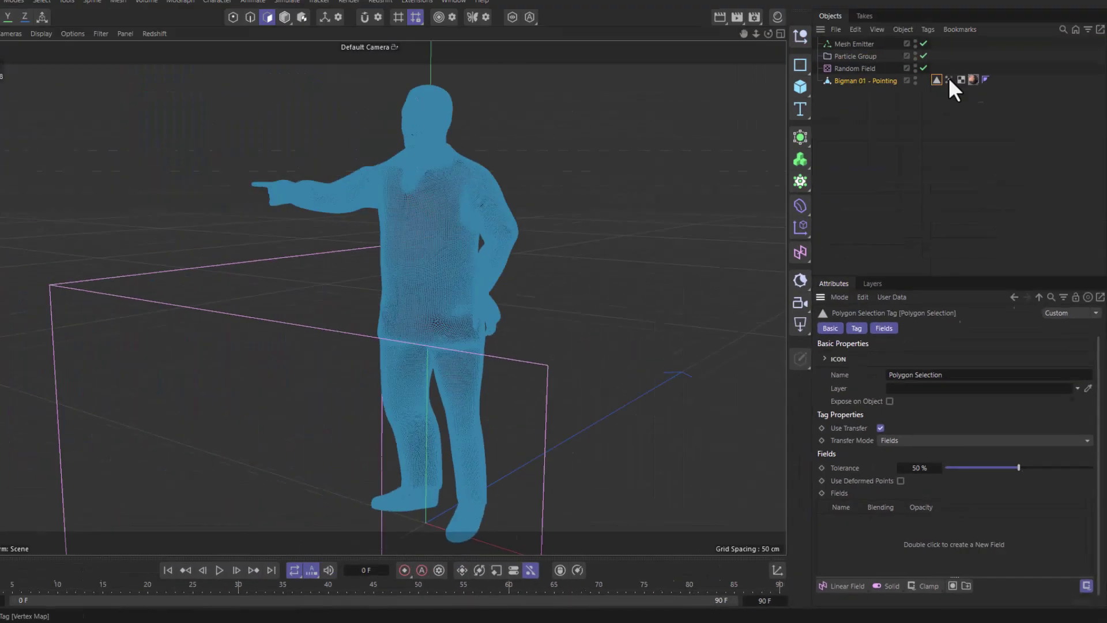
{"action": "left_click_drag", "start_coordinate": [949, 79], "coordinate": [872, 535]}
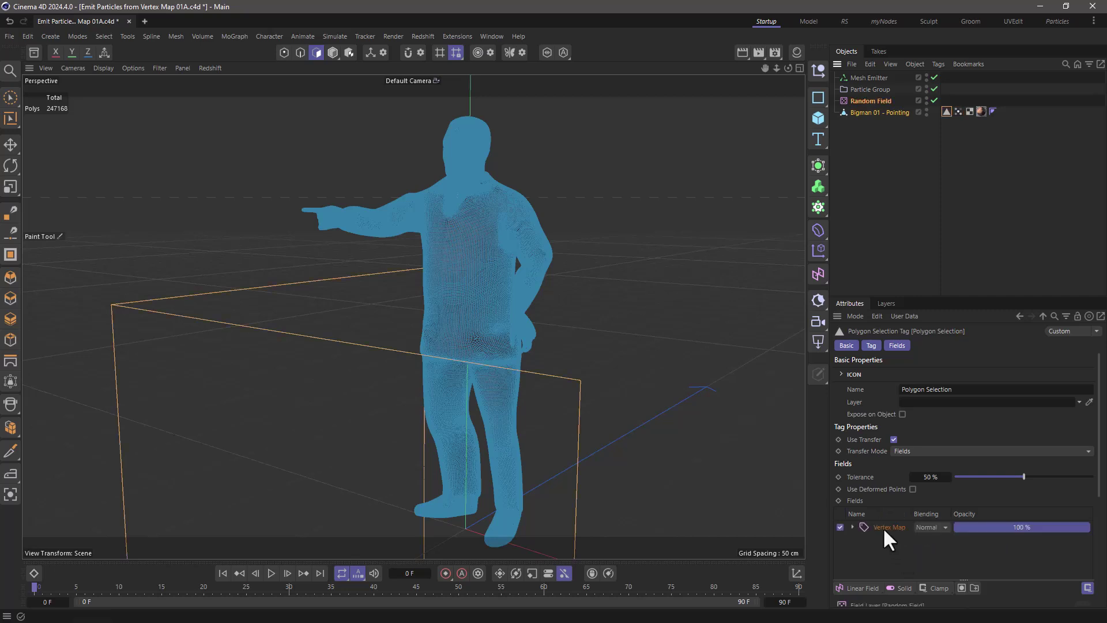
{"action": "left_click", "coordinate": [883, 527]}
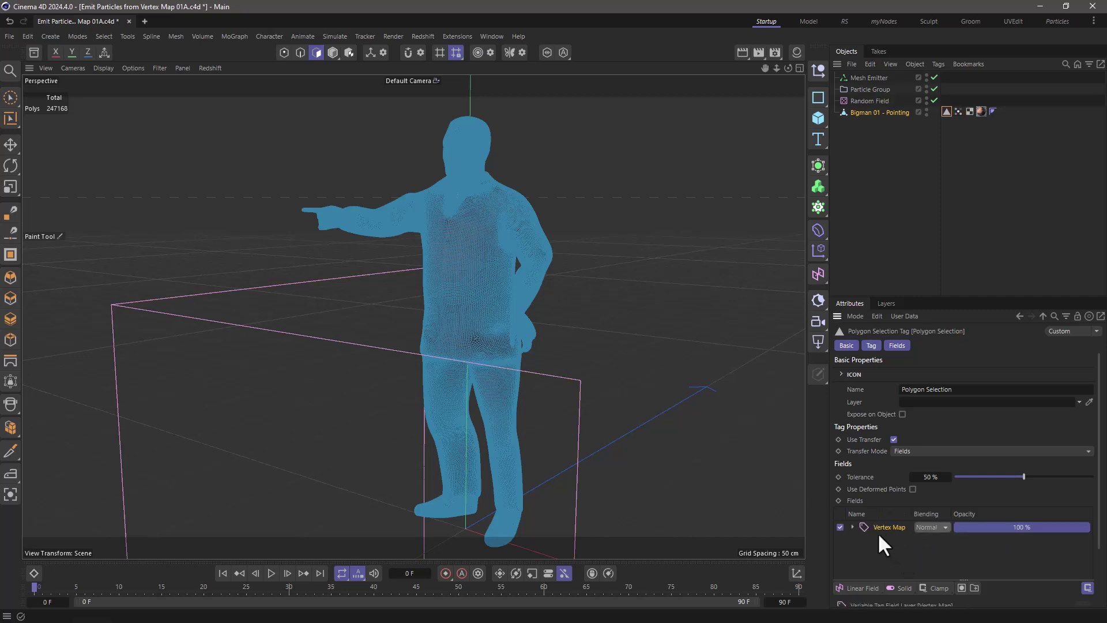
{"action": "left_click", "coordinate": [896, 345]}
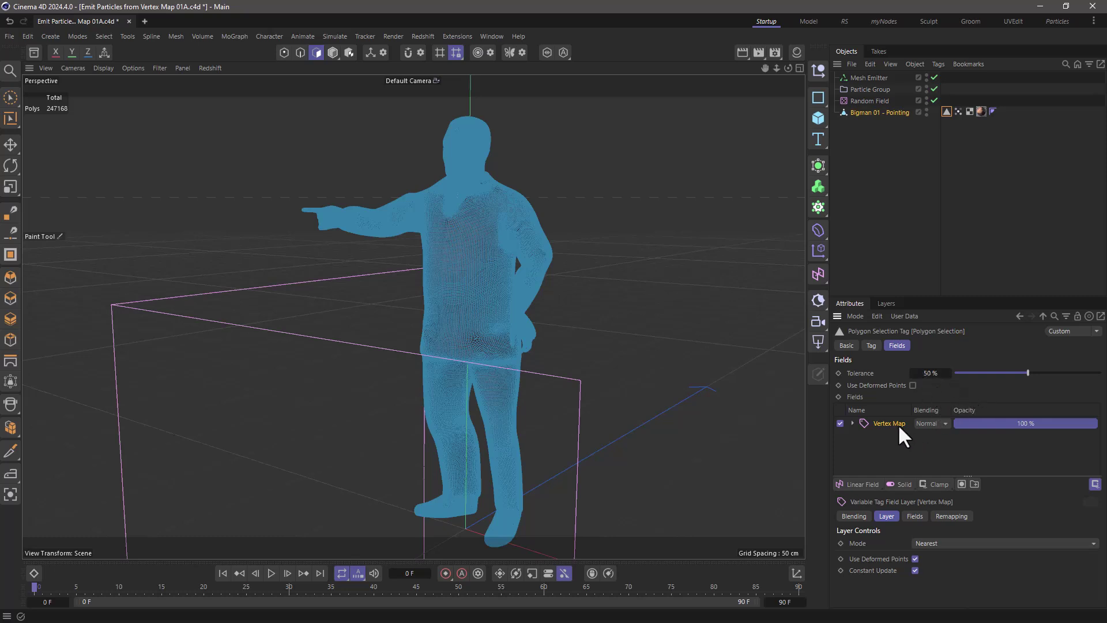
{"action": "double_click", "coordinate": [946, 111]}
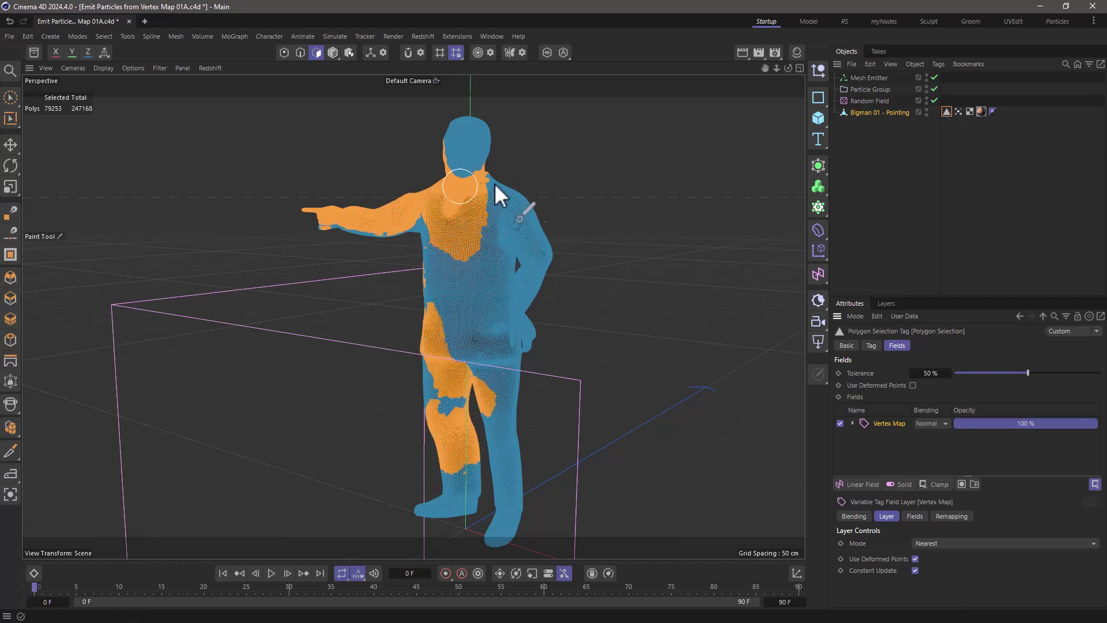
Restrict the Mesh Emitter's emission to the Polygon Selection tag, and advance the animation one frame to check it
{"action": "left_click", "coordinate": [875, 78]}
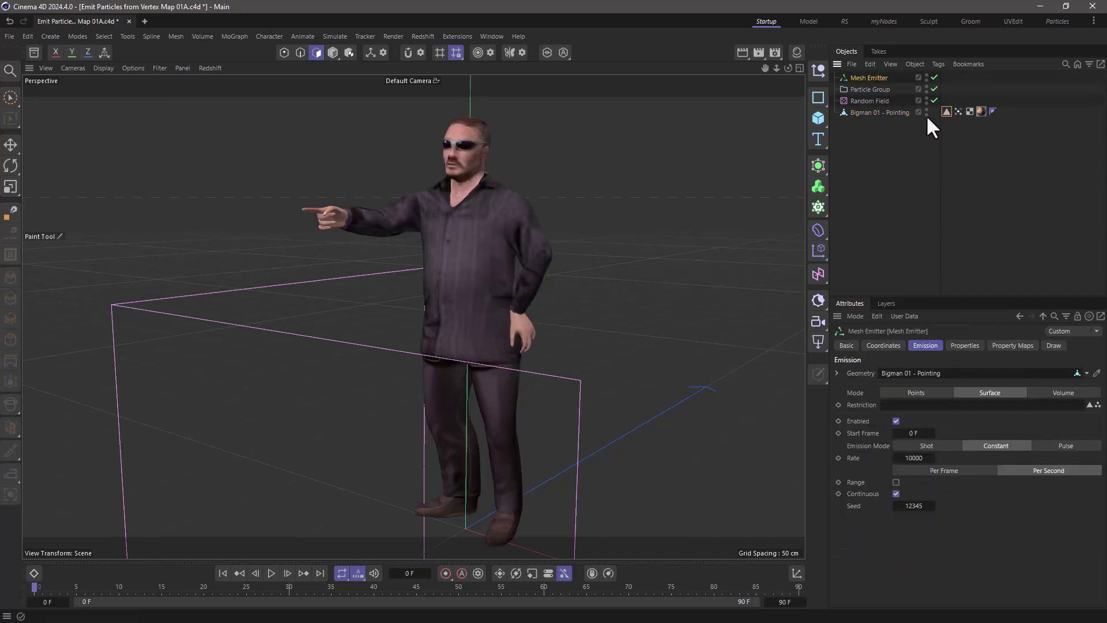
{"action": "left_click_drag", "start_coordinate": [946, 110], "coordinate": [945, 415]}
{"action": "left_click", "coordinate": [1046, 346]}
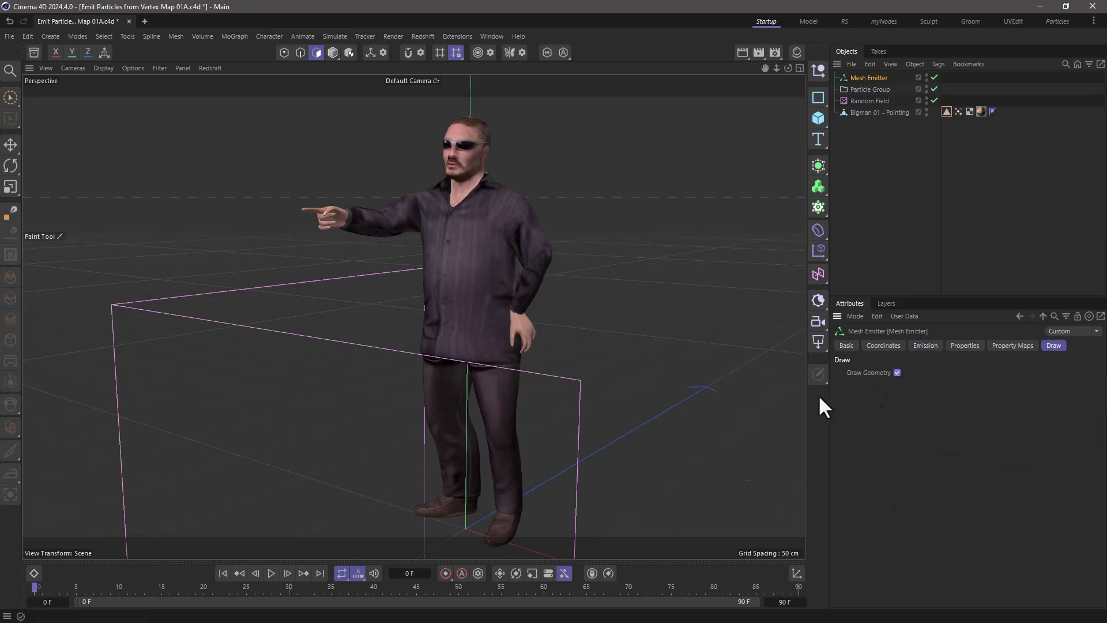
{"action": "left_click", "coordinate": [287, 573]}
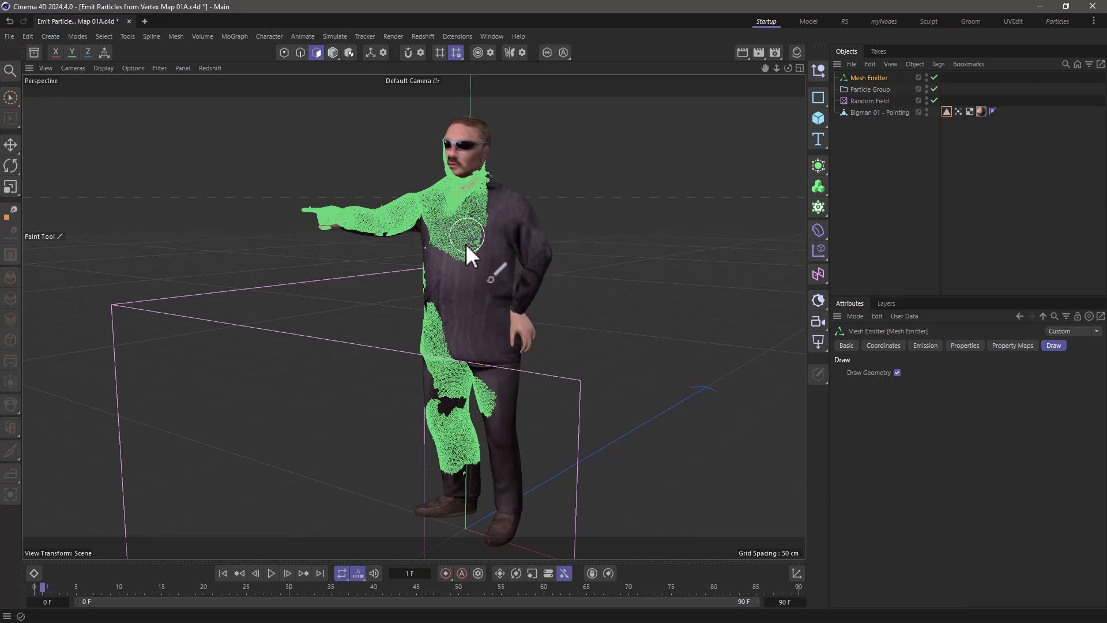
Play back the particles emitted from the animated polygon selection and rewind to the first frame
{"action": "left_click", "coordinate": [944, 112]}
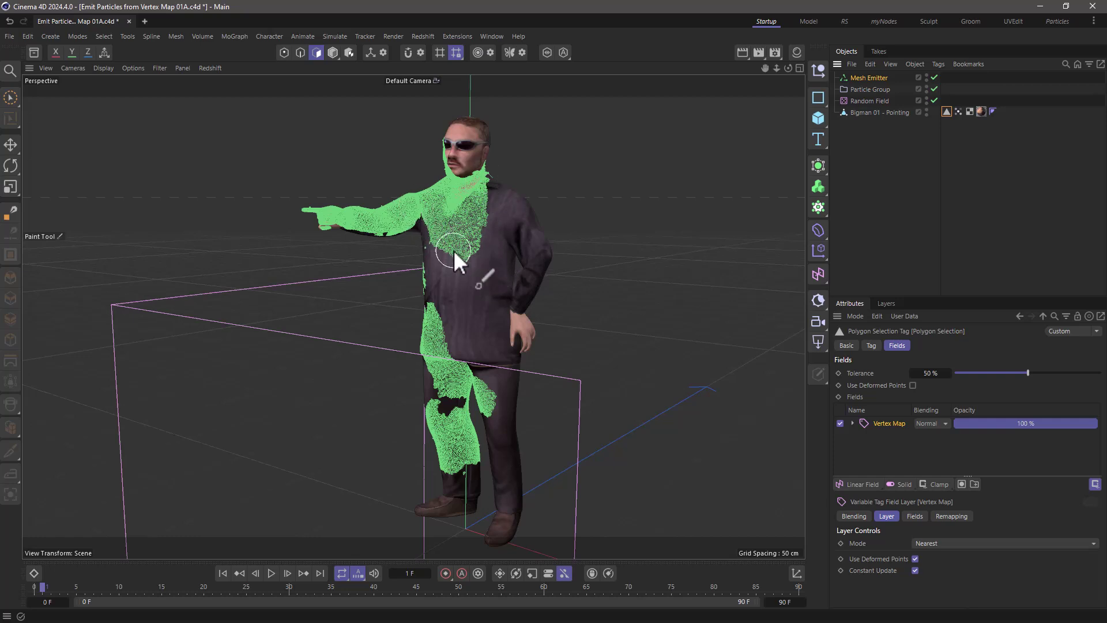
{"action": "left_click", "coordinate": [270, 572]}
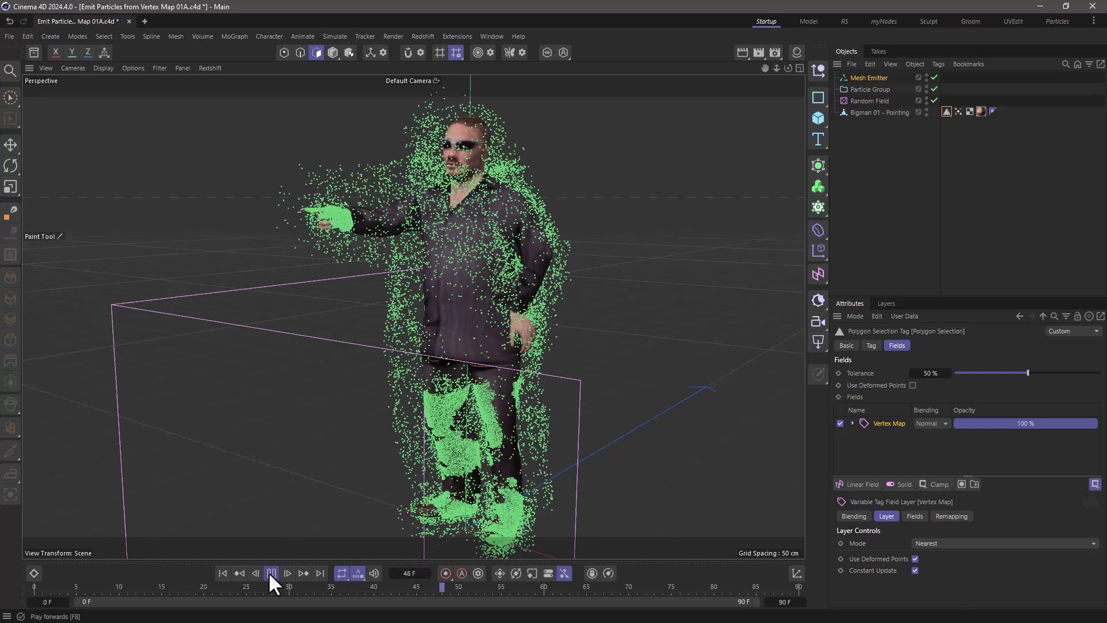
{"action": "left_click", "coordinate": [269, 572]}
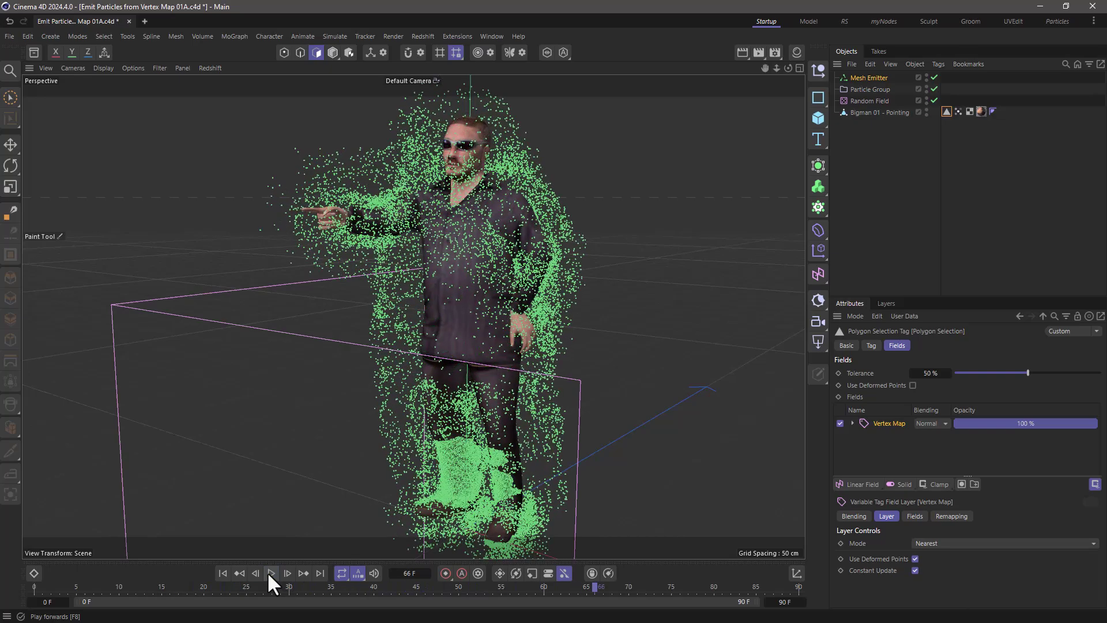
{"action": "left_click", "coordinate": [223, 573]}
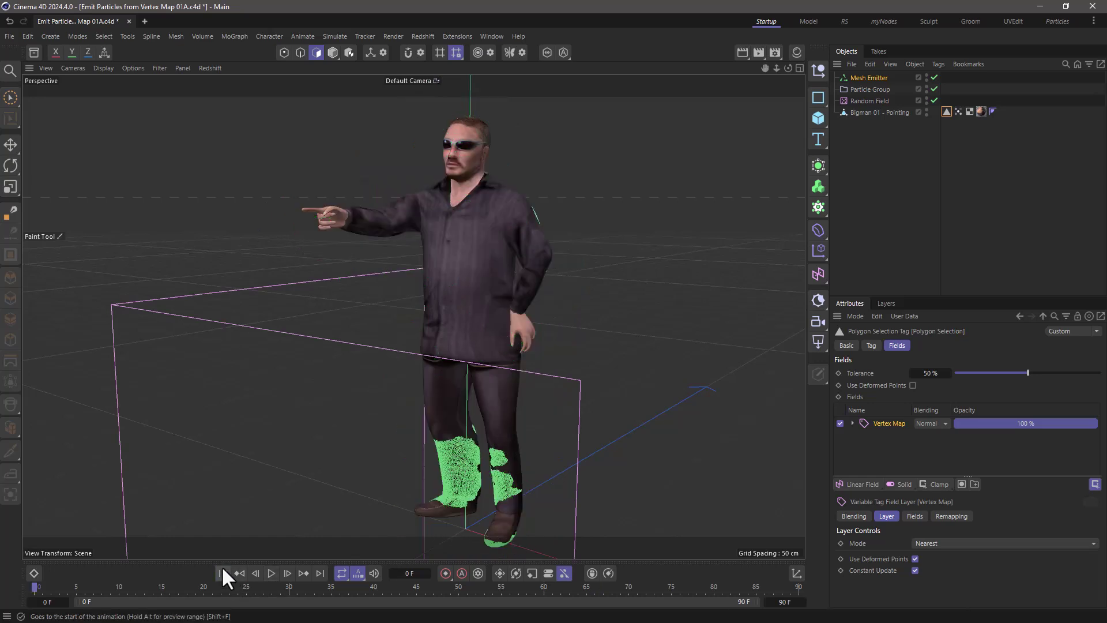
Turn off Draw Geometry for the Mesh Emitter
{"action": "left_click", "coordinate": [879, 78]}
{"action": "left_click", "coordinate": [896, 372]}
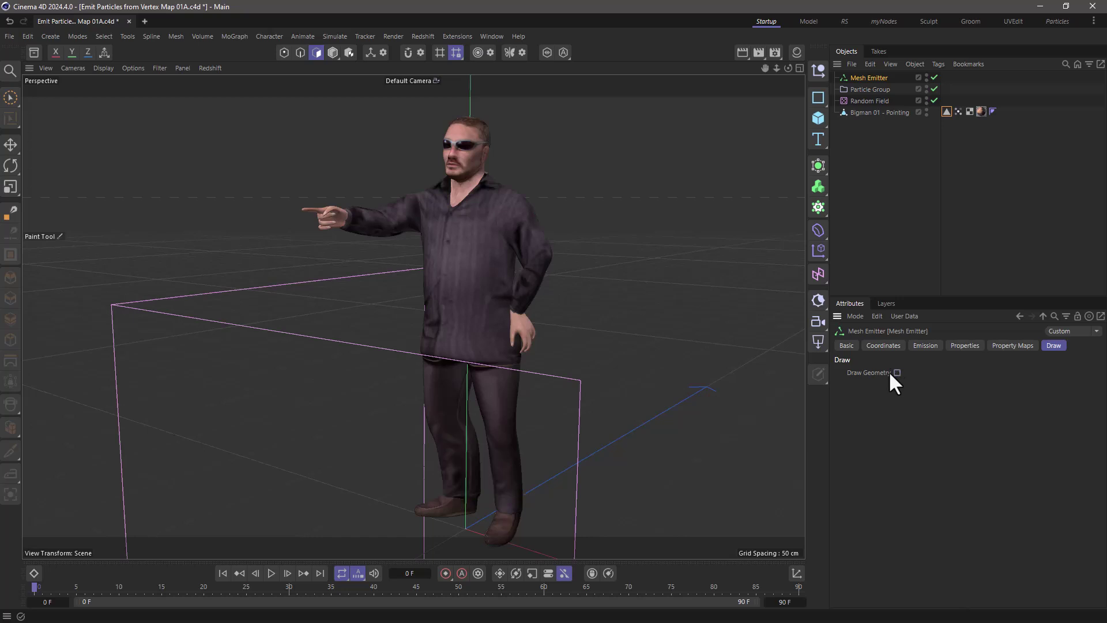
Review the Vertex Map tag, the Polygon Selection tag and the emitter's emission settings, and play the simulation
{"action": "left_click", "coordinate": [957, 111]}
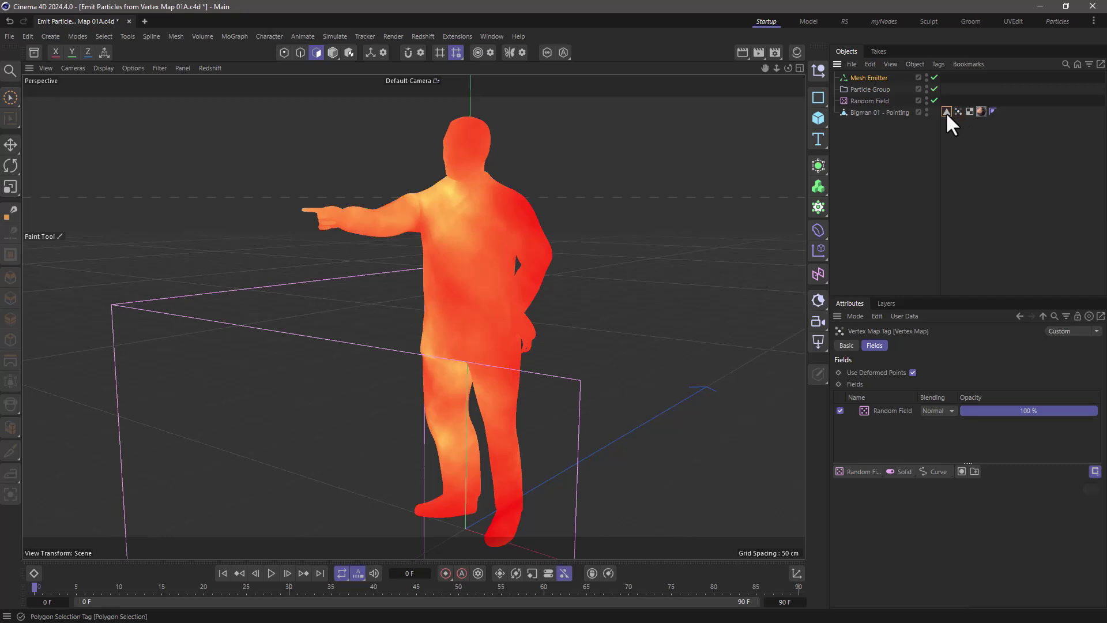
{"action": "left_click", "coordinate": [946, 111]}
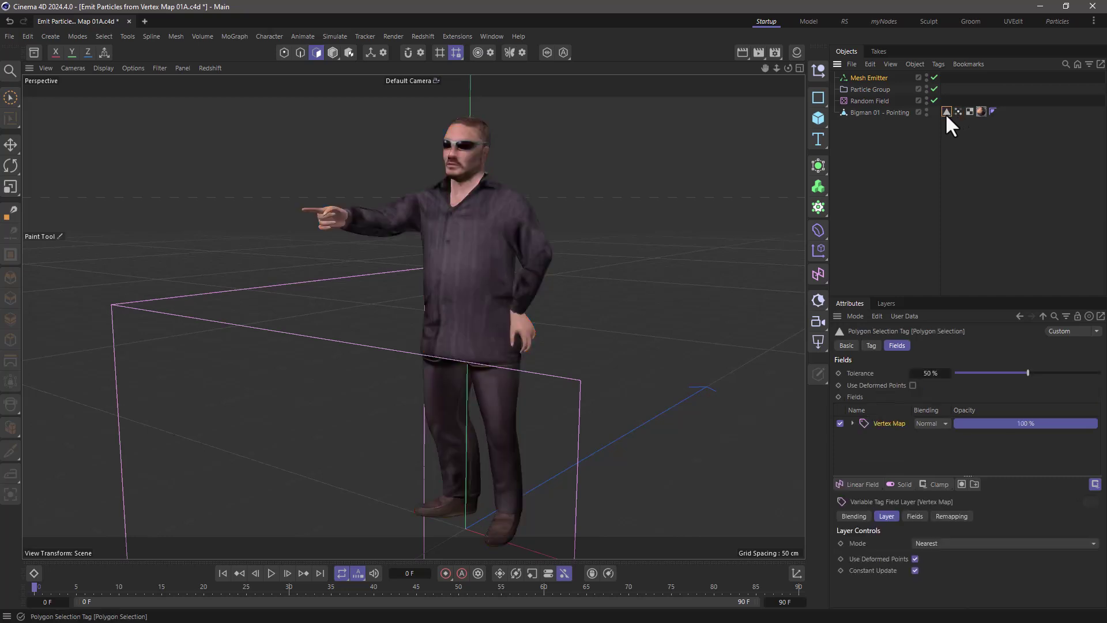
{"action": "left_click", "coordinate": [865, 77]}
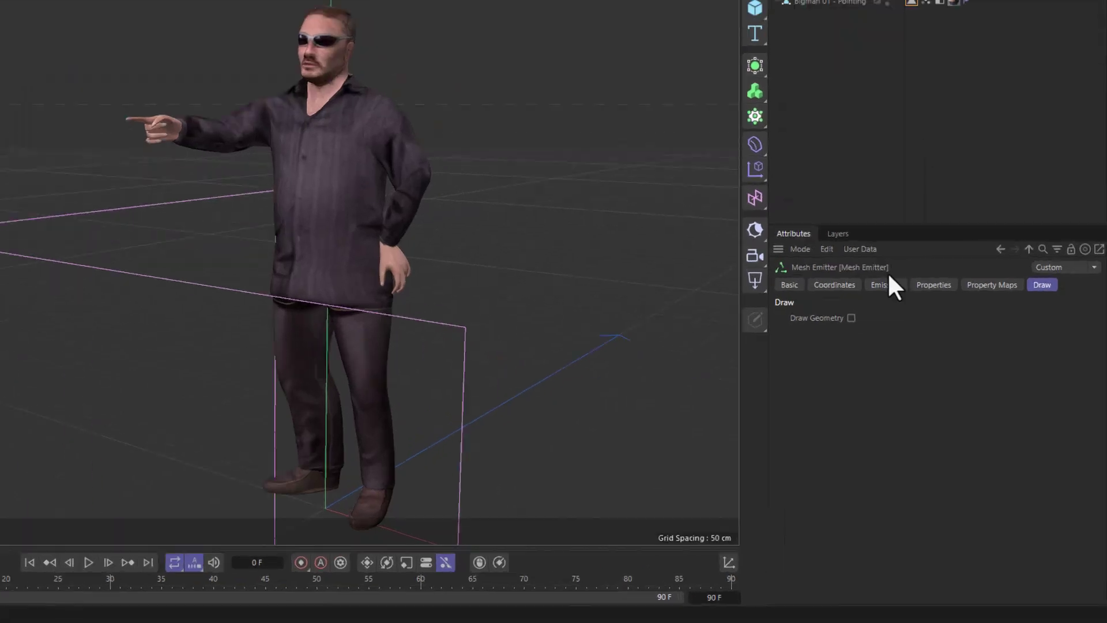
{"action": "left_click", "coordinate": [882, 284]}
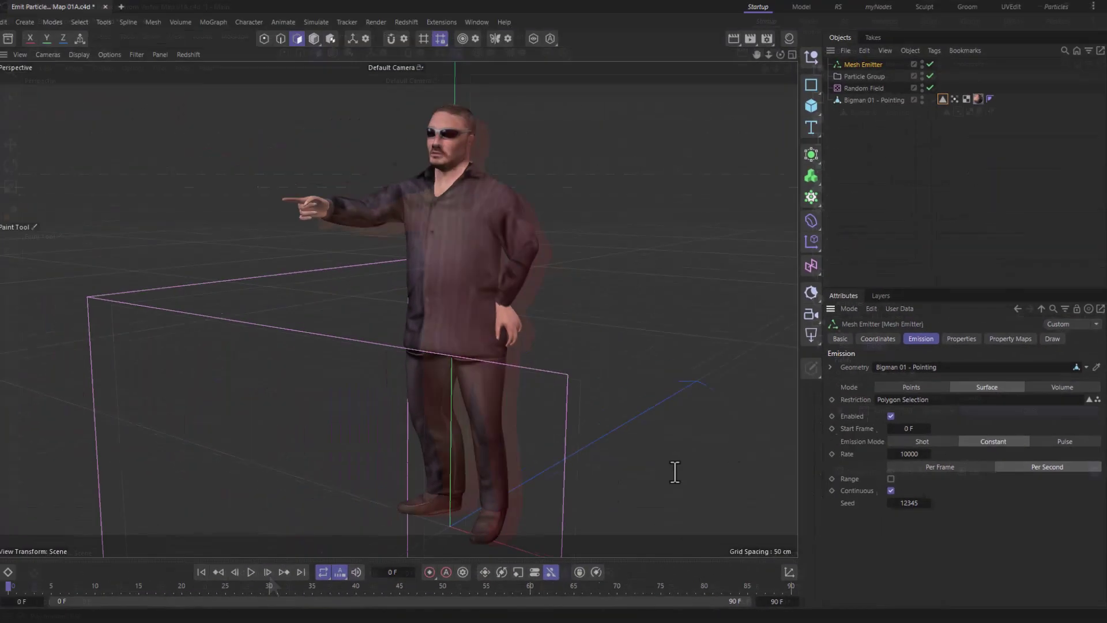
{"action": "left_click", "coordinate": [268, 573]}
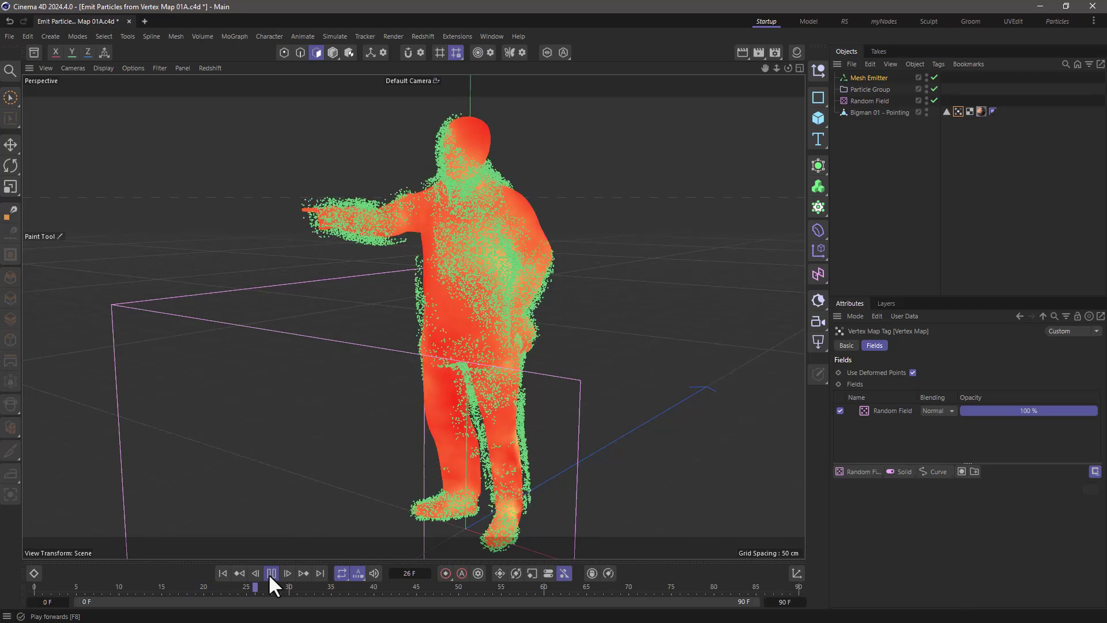